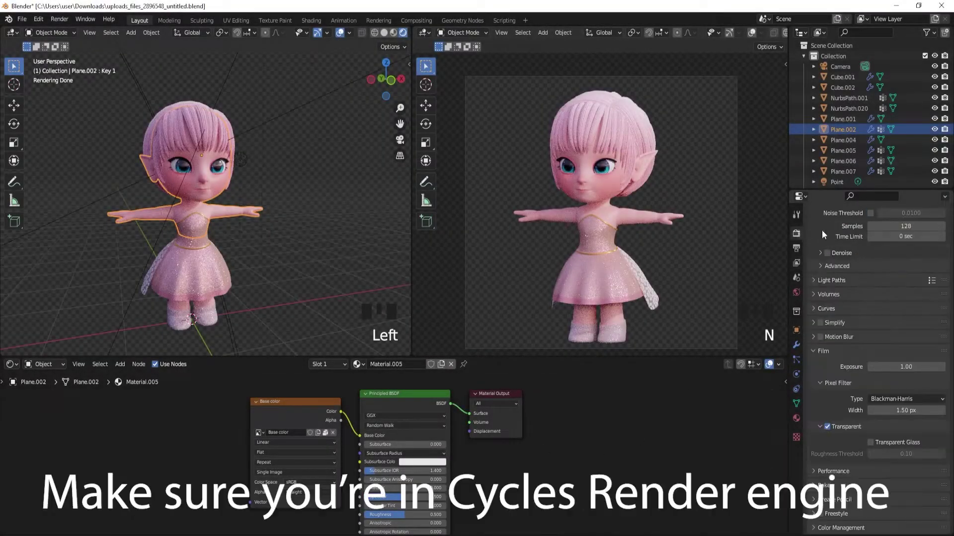
scroll(822, 230, "up", 7)
Step: Switch the render engine to Cycles and add a plane, sized and placed in view
left_click(875, 231)
left_click(894, 269)
scroll(852, 381, "down", 3)
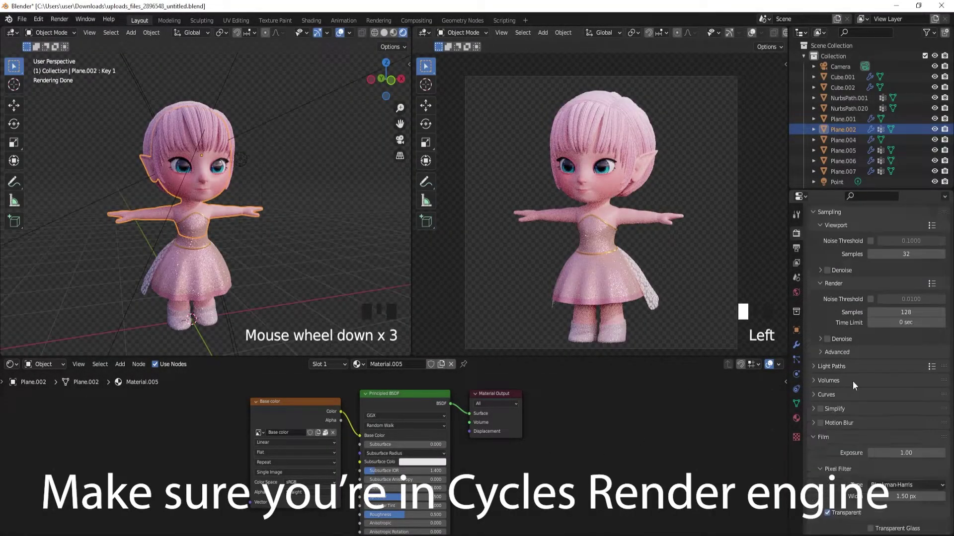
key("shift+a")
left_click(261, 139)
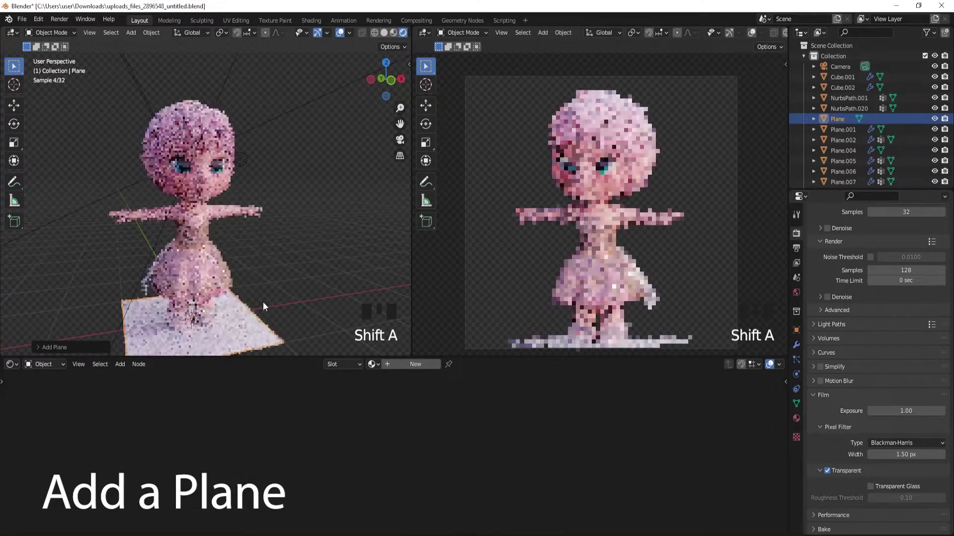
key("s")
key("g")
mouse_move(149, 223)
middle_mouse_down("shift")
mouse_move(161, 245)
mouse_move(226, 237)
mouse_move(331, 286)
middle_mouse_up("shift")
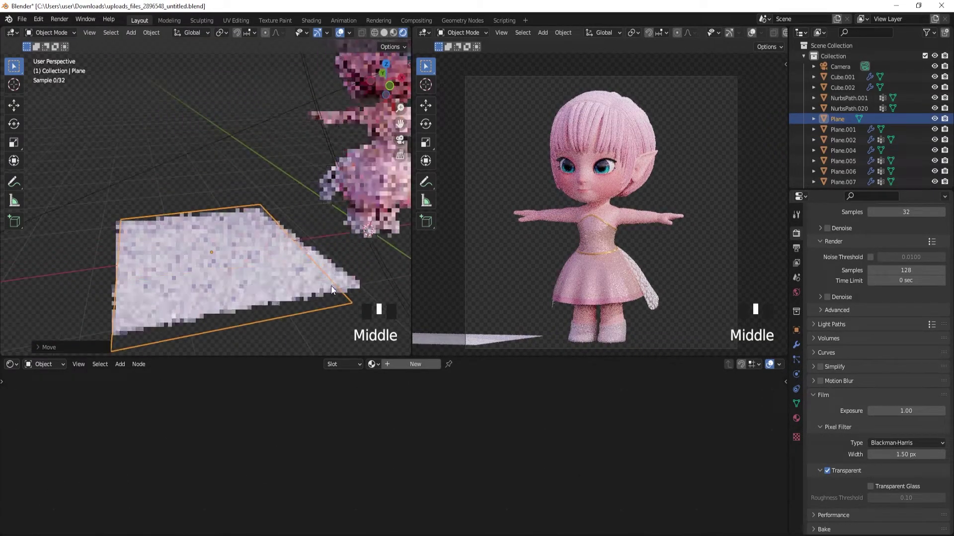
Step: Give the plane a new material named 'Clay' with a peach base colour
left_click(408, 364)
double_click(408, 364)
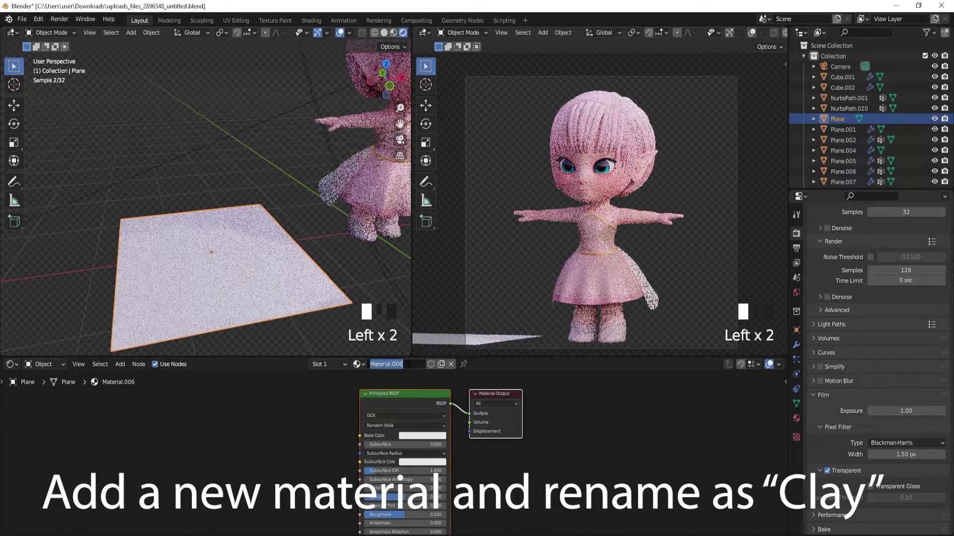
type("Clay")
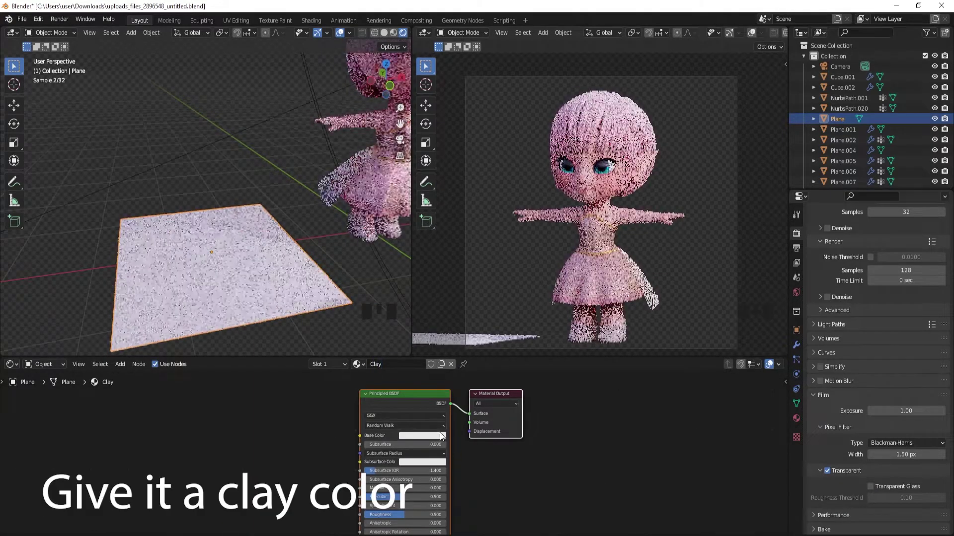
key("Return")
left_click(423, 436)
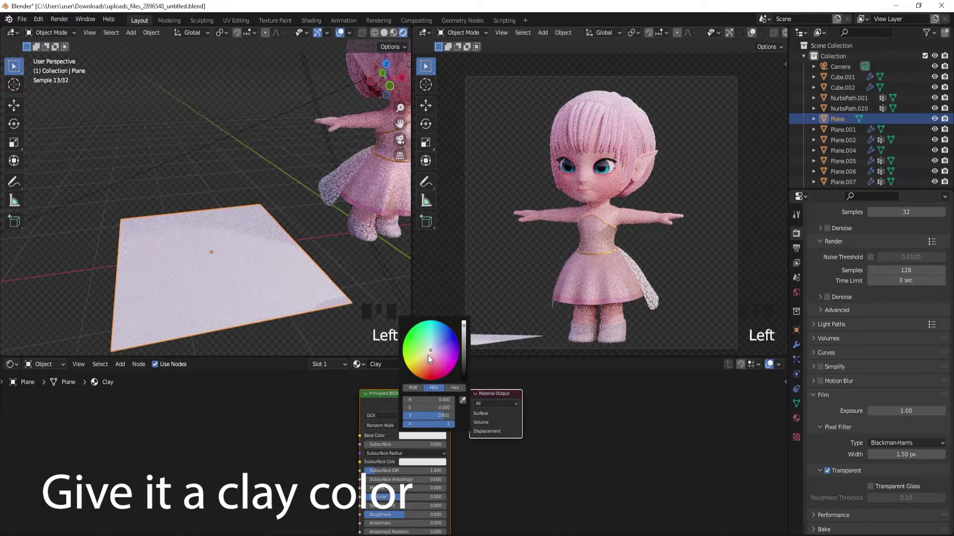
left_click(428, 355)
Step: Raise the Clay plane along Z and scale it to sit above the fairy's head
middle_click_drag(274, 253, 259, 255, "shift")
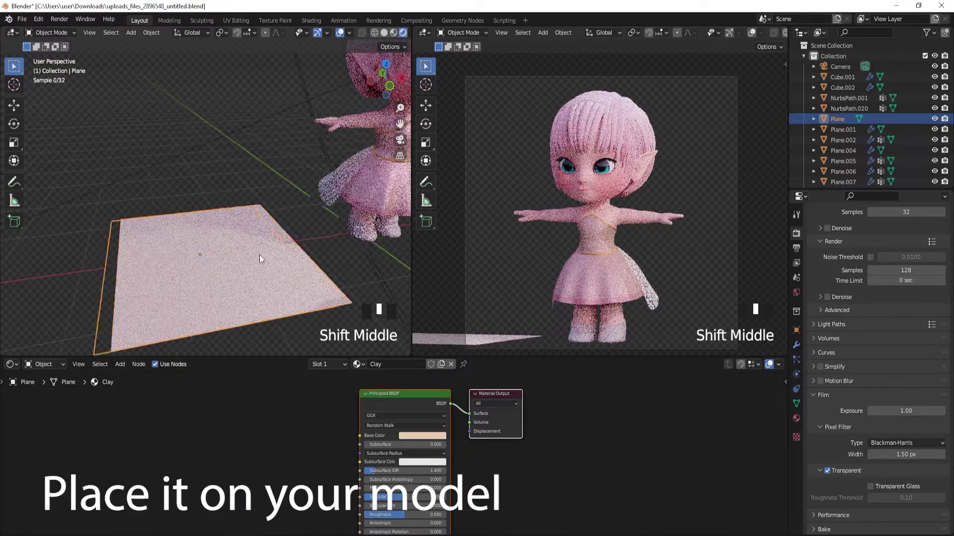
key("g")
key("z")
left_click(256, 277)
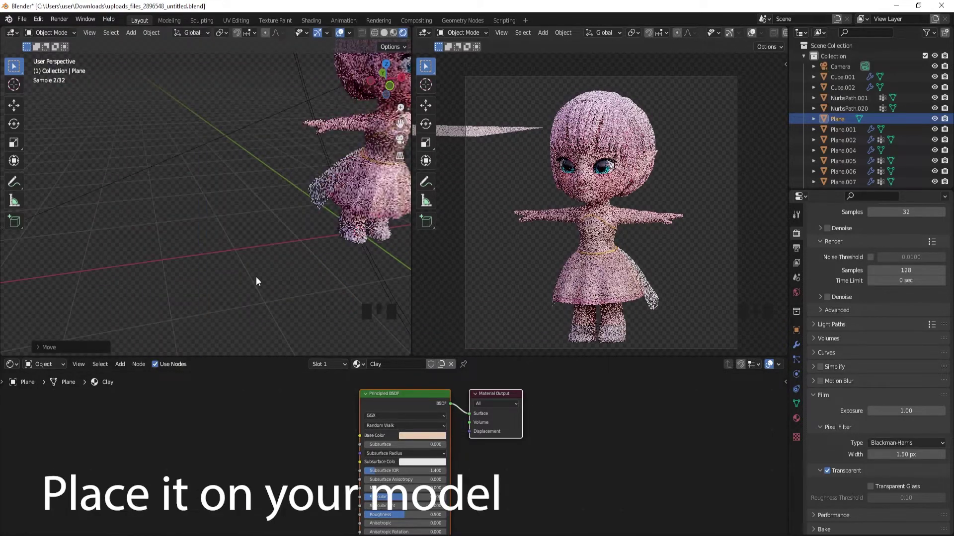
key("KP_1")
scroll(256, 282, "down", 4)
mouse_move(342, 180)
middle_mouse_down("shift")
mouse_move(291, 181)
mouse_move(451, 267)
mouse_move(277, 191)
mouse_move(272, 228)
mouse_move(605, 118)
middle_mouse_up("shift")
key("g")
key("s")
left_click(288, 162)
scroll(357, 223, "up", 3)
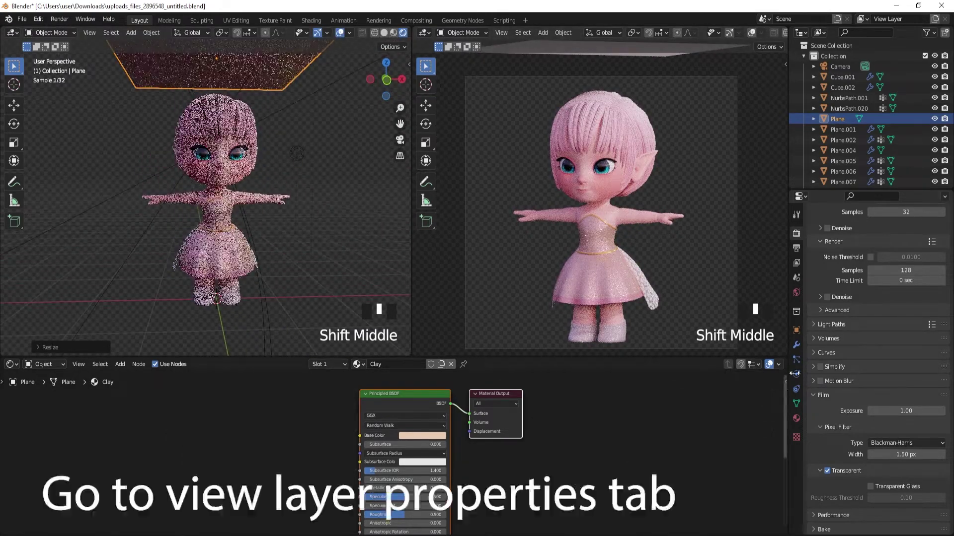
Step: Choose Clay as the Material Override in the View Layer properties
left_click(797, 267)
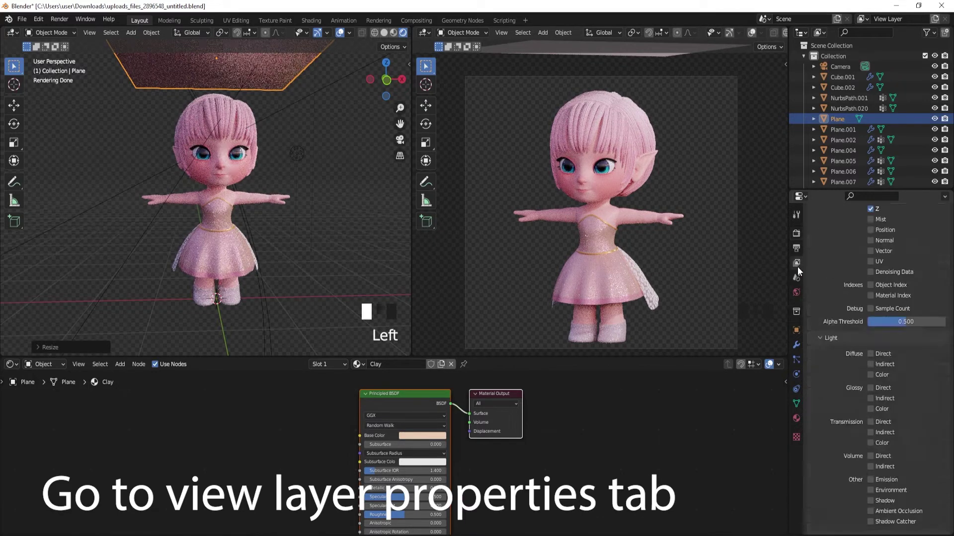
scroll(829, 433, "down", 12)
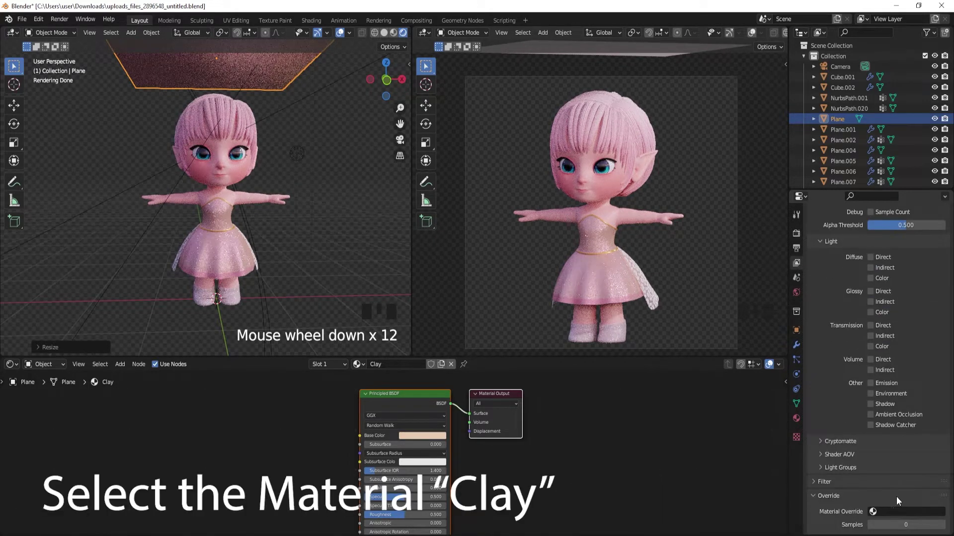
left_click(885, 512)
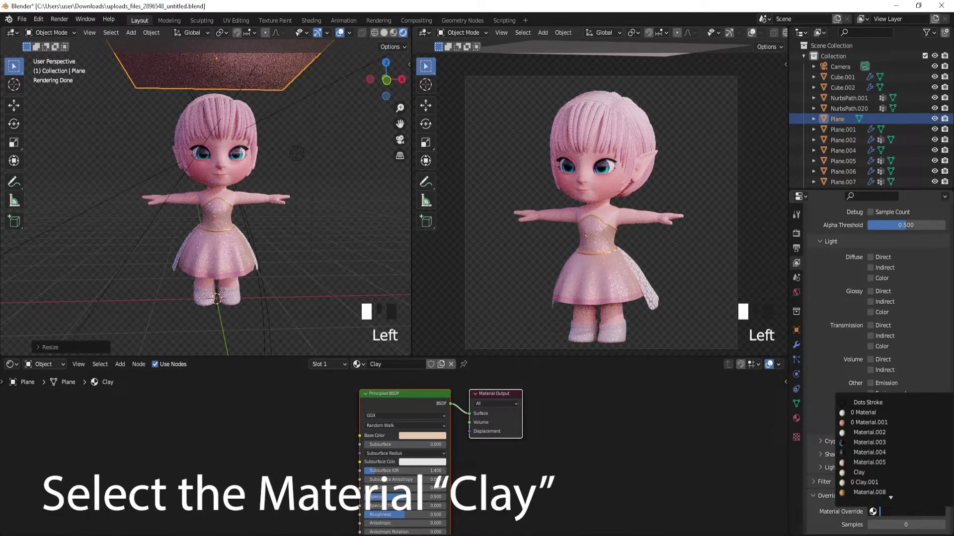
left_click(865, 474)
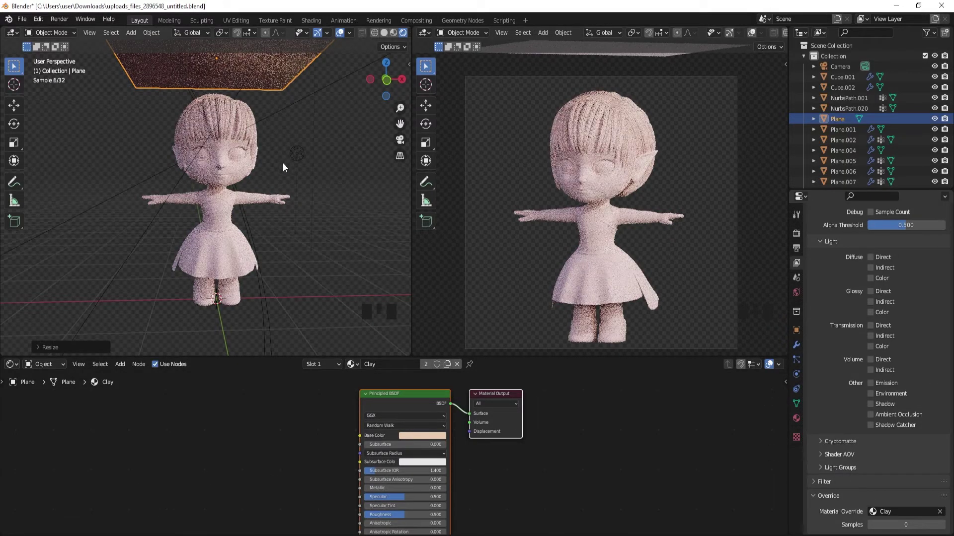
Step: Hide the Clay plane and inspect the clay fairy from several angles in a maximized view
key("h")
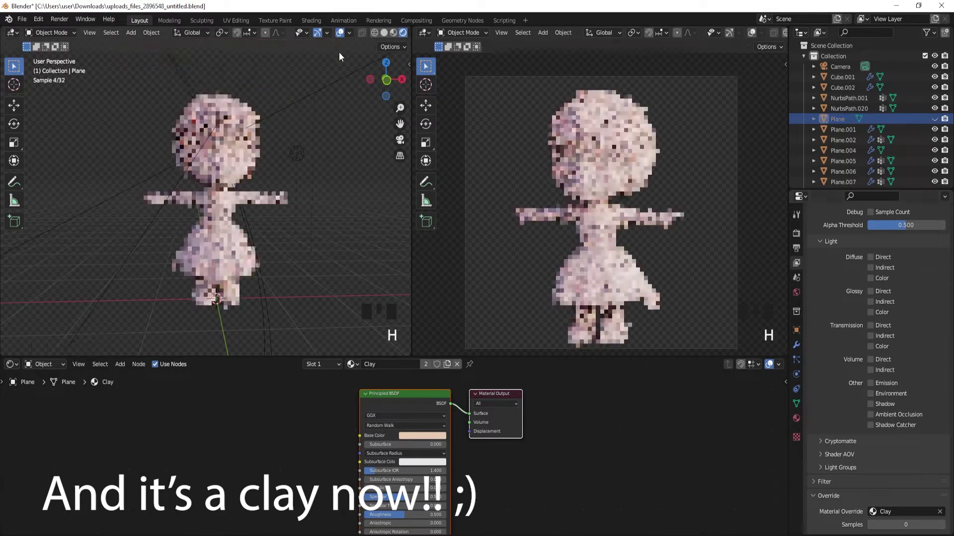
key("ctrl+space")
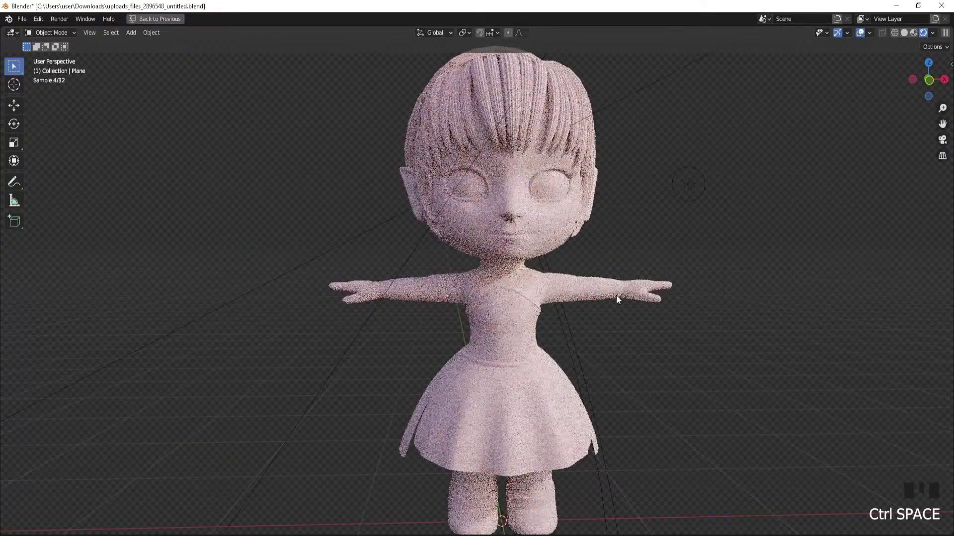
mouse_move(616, 295)
middle_mouse_down("shift")
mouse_move(424, 320)
mouse_move(620, 306)
mouse_move(450, 338)
mouse_move(459, 347)
middle_mouse_up("shift")
scroll(441, 318, "up", 2)
scroll(441, 318, "up", 1)
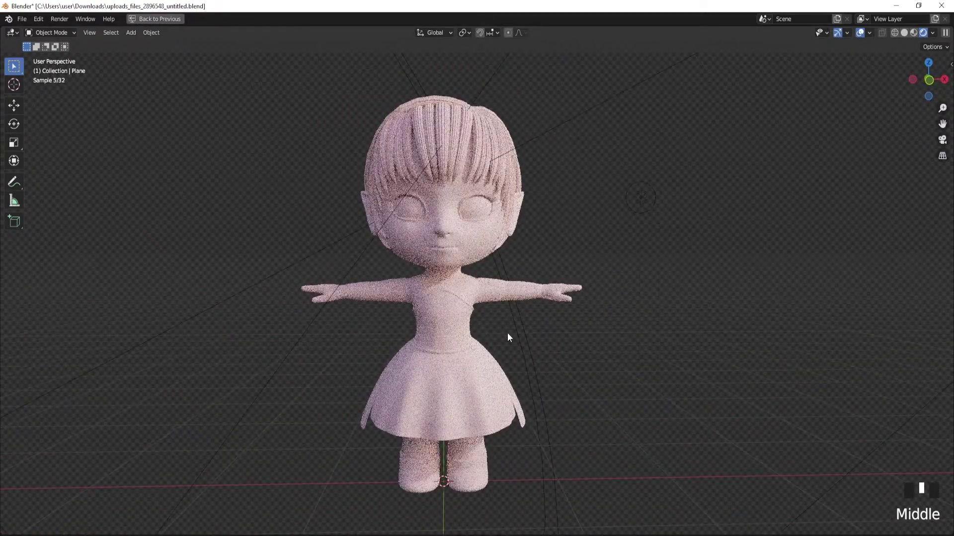
mouse_move(476, 278)
middle_mouse_down()
mouse_move(304, 290)
mouse_move(702, 284)
mouse_move(552, 300)
middle_mouse_up()
key("ctrl+space")
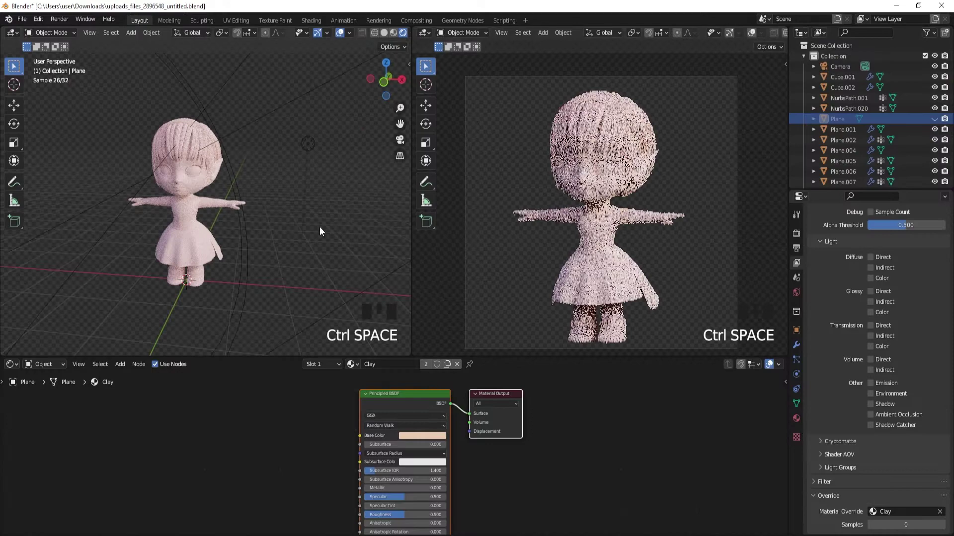
key("ctrl+space")
scroll(524, 284, "down", 1)
scroll(523, 282, "down", 2)
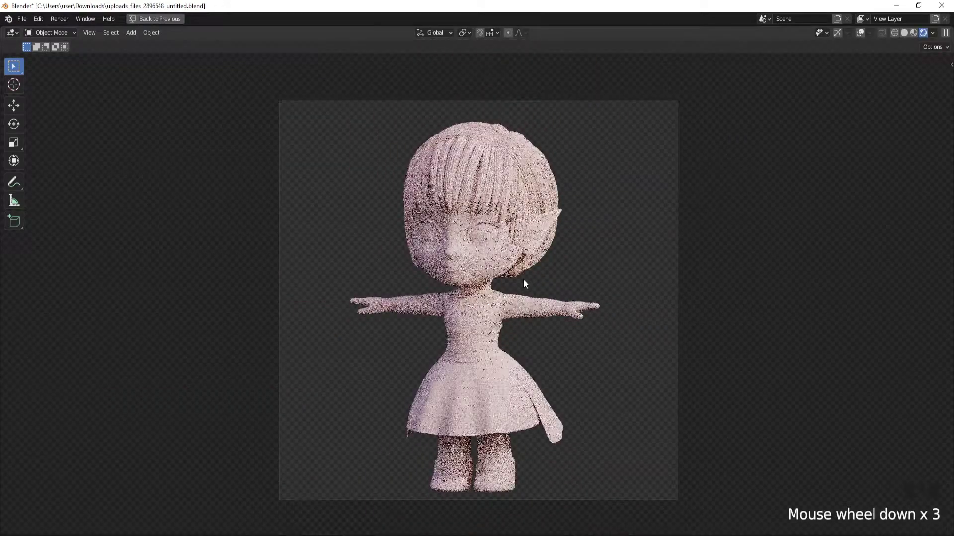
key("ctrl+space")
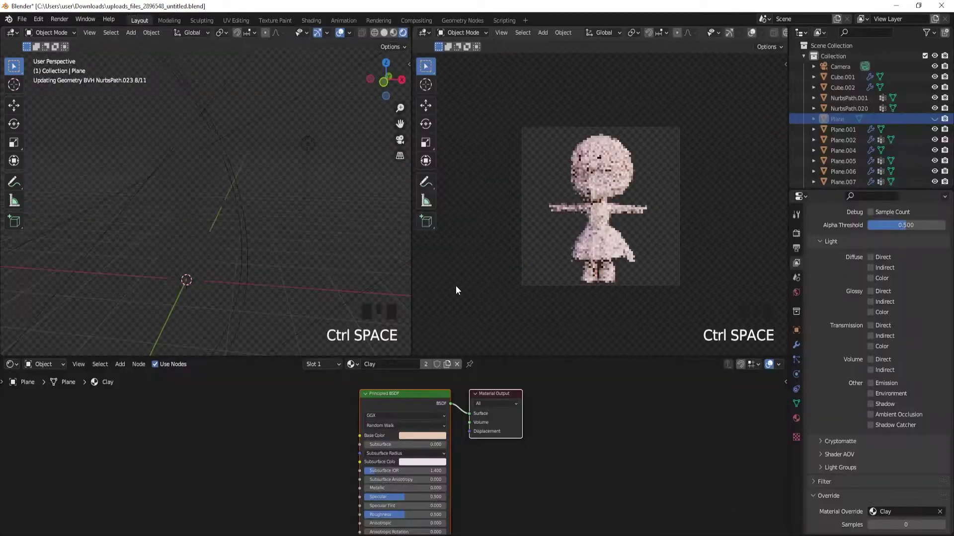
middle_click_drag(219, 242, 224, 257, "shift")
scroll(226, 250, "down", 2)
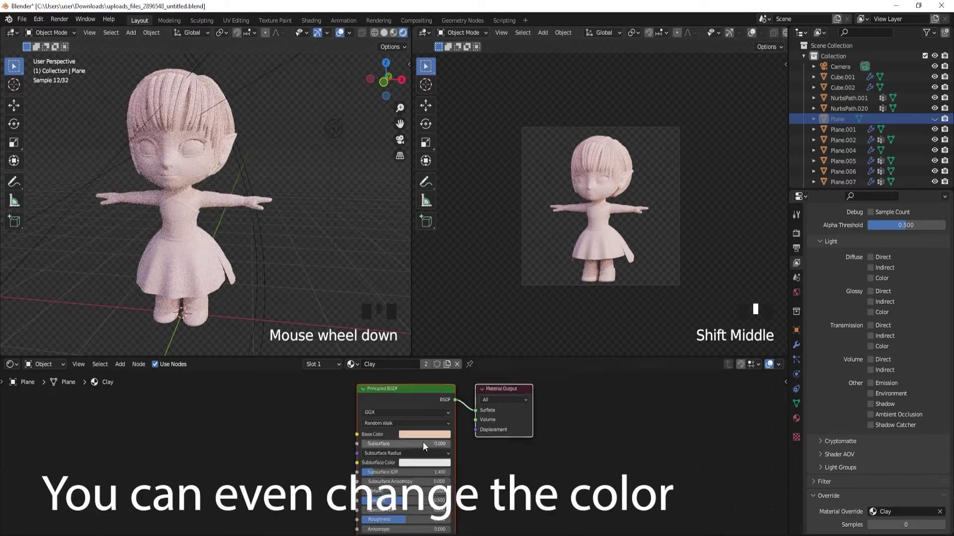
scroll(423, 442, "up", 3)
left_click(449, 434)
mouse_move(456, 289)
left_mouse_down()
mouse_move(498, 247)
mouse_move(432, 290)
mouse_move(342, 303)
left_mouse_up()
key("ctrl+z")
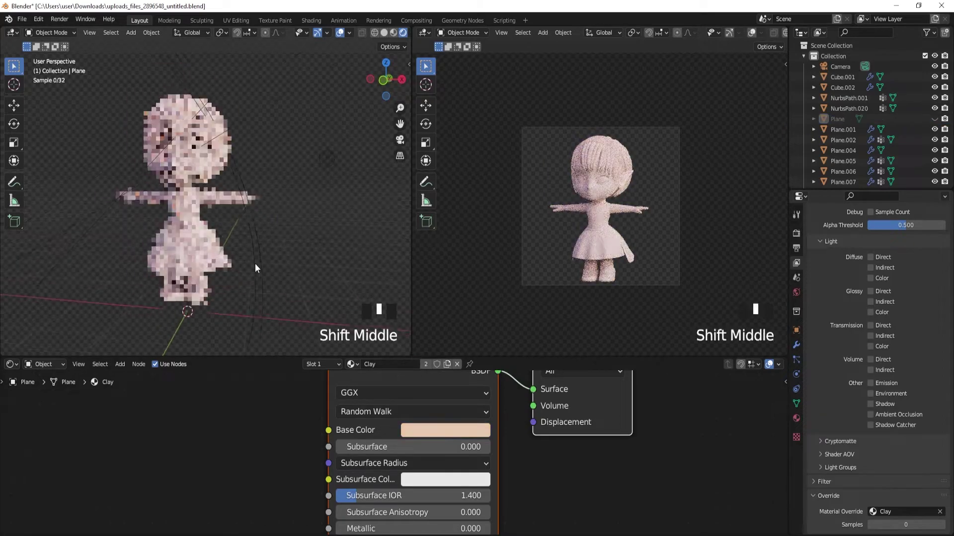